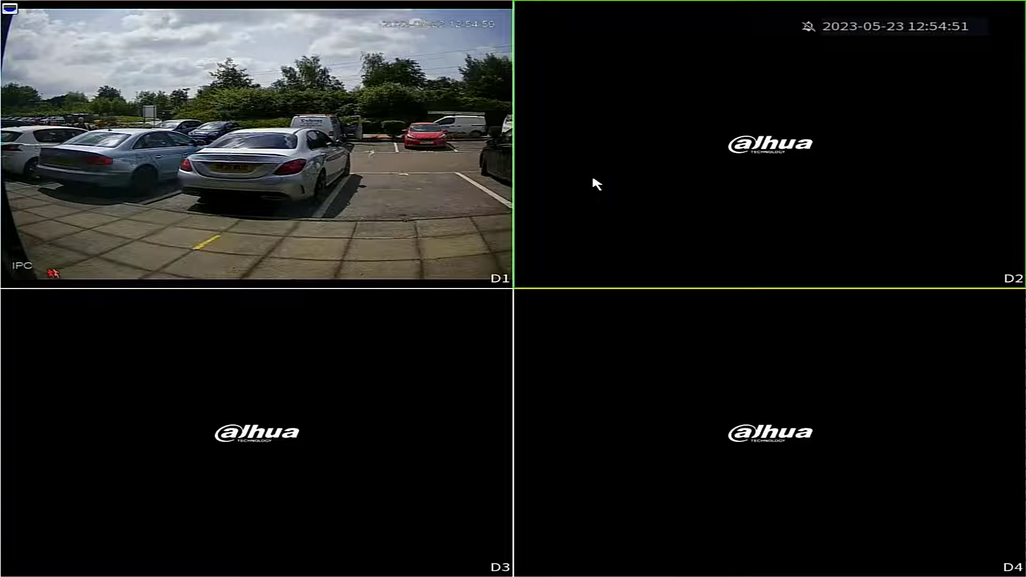
Unlock the Main Menu with the pattern and run Search Device from CAMERA > Camera List.
{"action": "right_click", "coordinate": [442, 196]}
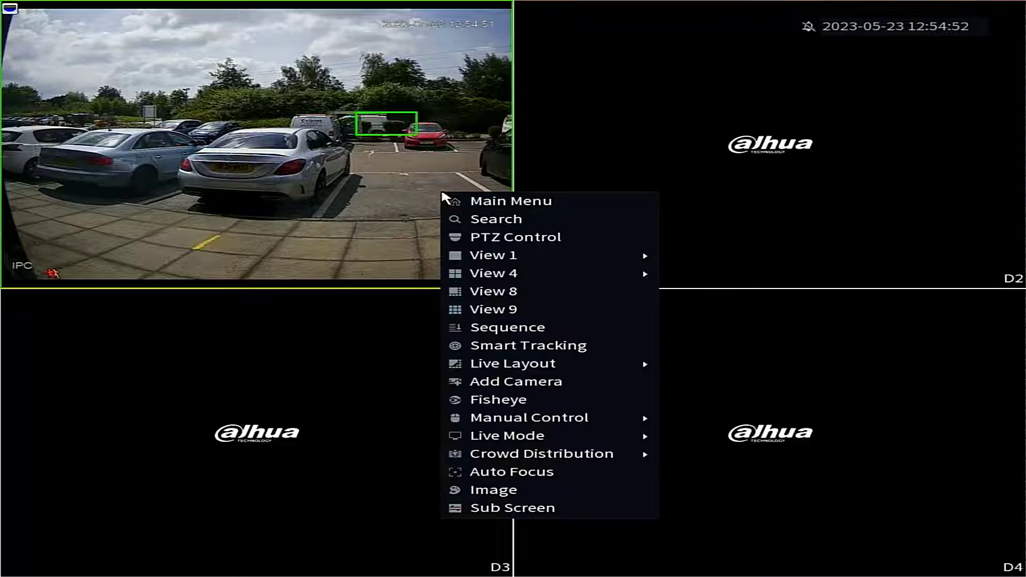
{"action": "left_click", "coordinate": [499, 205]}
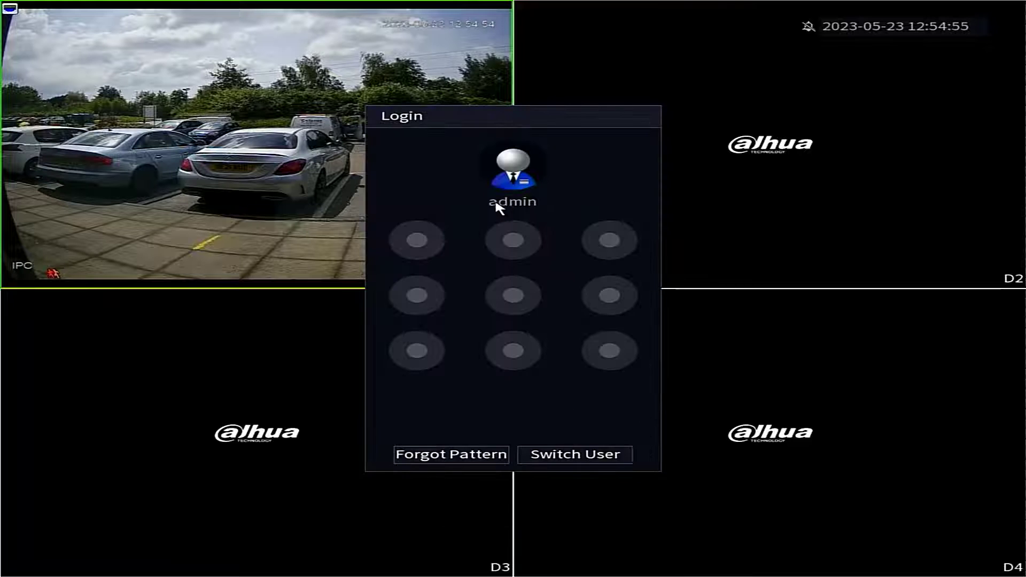
{"action": "mouse_move", "coordinate": [417, 352]}
{"action": "left_mouse_down"}
{"action": "mouse_move", "coordinate": [417, 362]}
{"action": "mouse_move", "coordinate": [417, 240]}
{"action": "mouse_move", "coordinate": [609, 240]}
{"action": "mouse_move", "coordinate": [595, 335]}
{"action": "mouse_move", "coordinate": [610, 350]}
{"action": "left_mouse_up"}
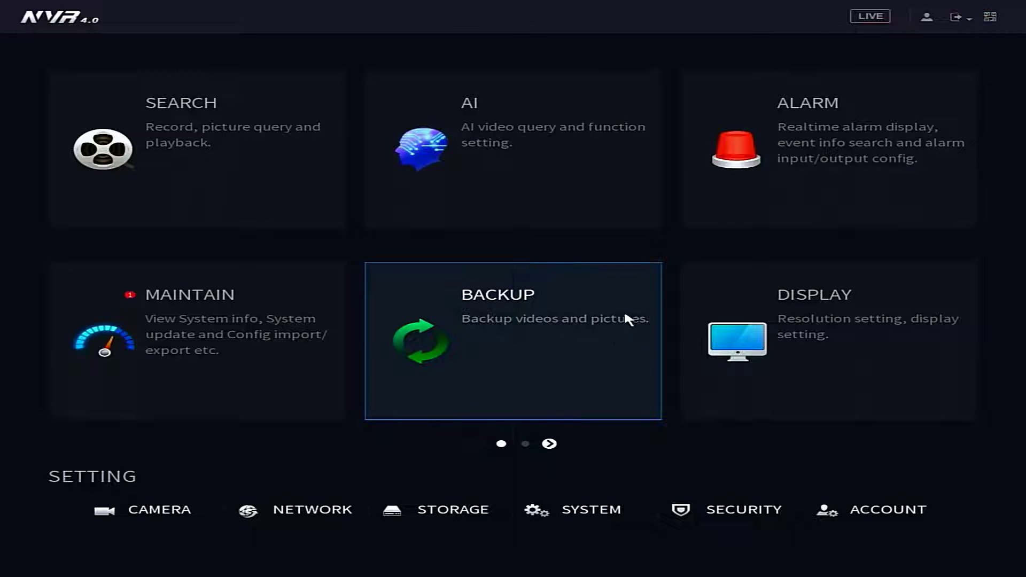
{"action": "left_click", "coordinate": [150, 512]}
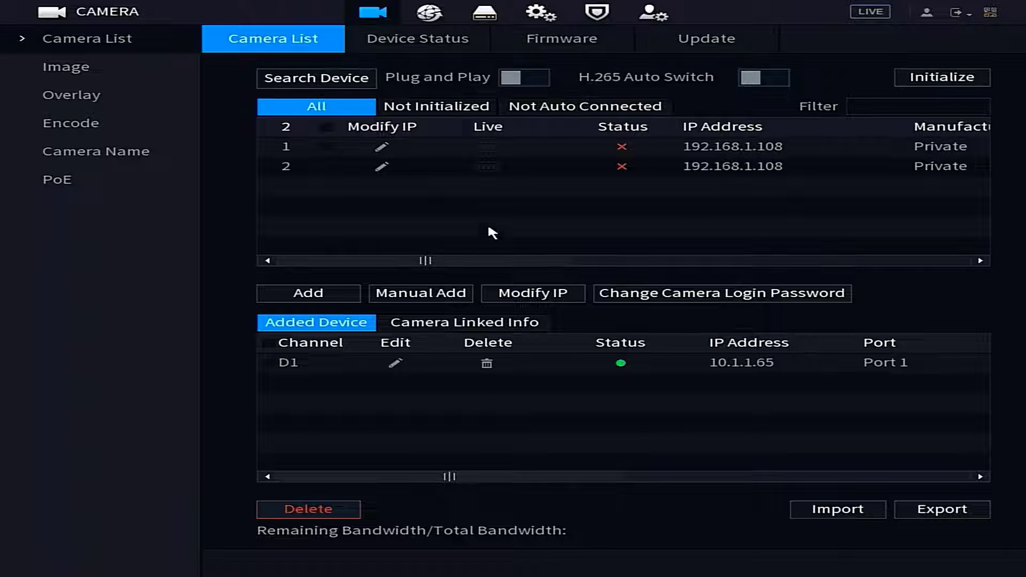
{"action": "left_click", "coordinate": [315, 77]}
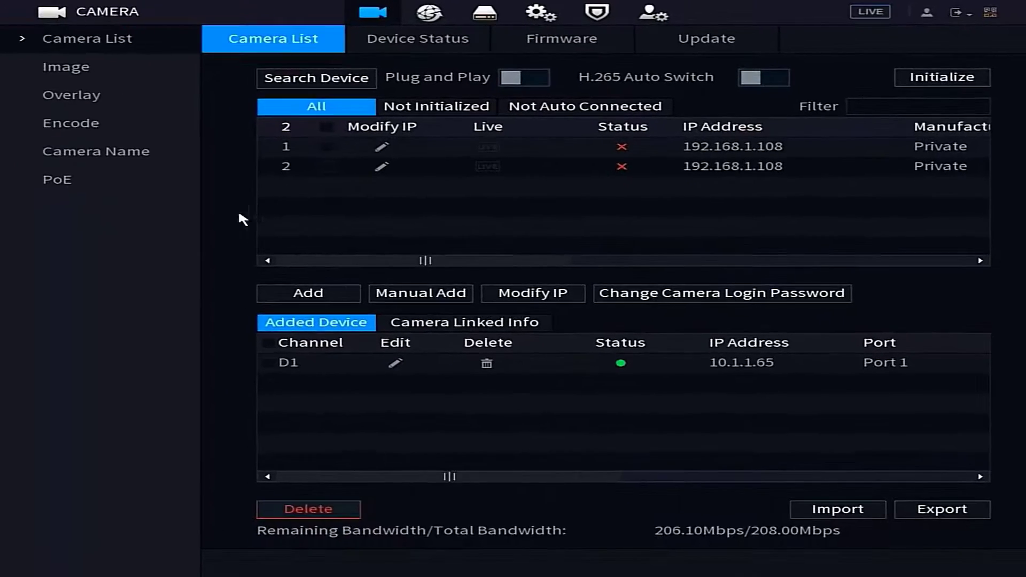
Review NIC1 under NETWORK > TCP/IP, confirming DHCP at 192.168.50.128, and leave it unchanged.
{"action": "right_click", "coordinate": [224, 214]}
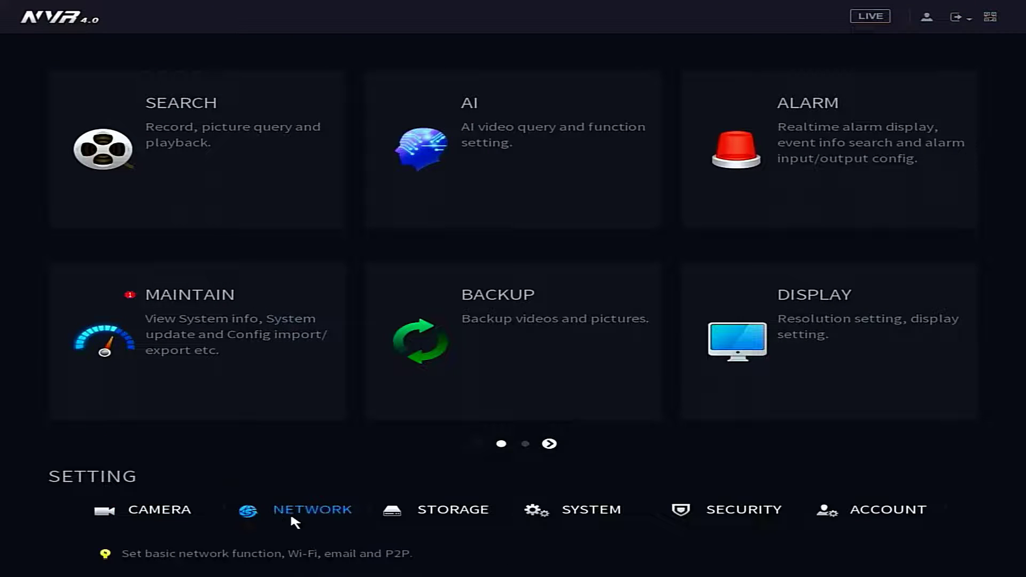
{"action": "left_click", "coordinate": [294, 517]}
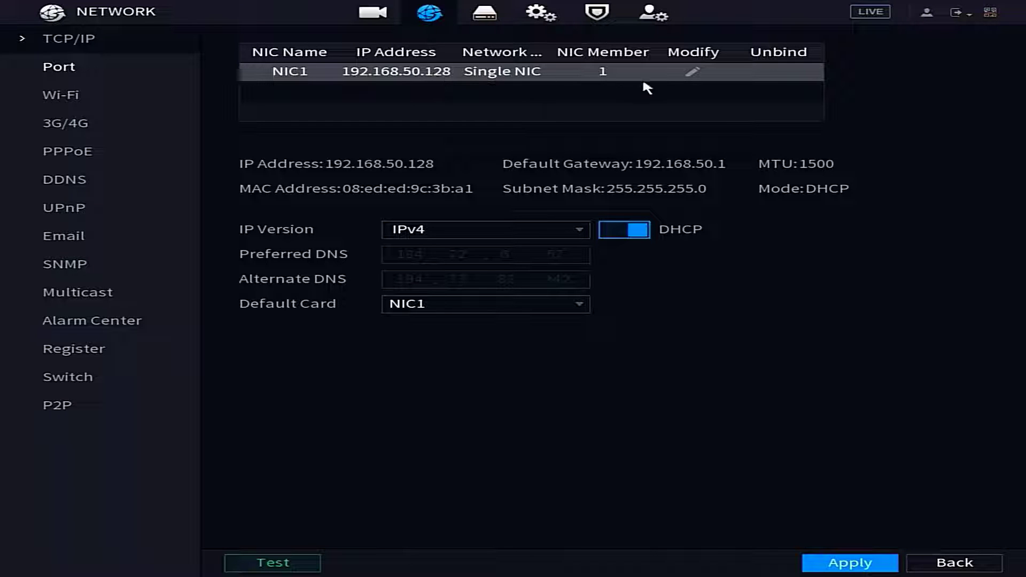
{"action": "left_click", "coordinate": [692, 72]}
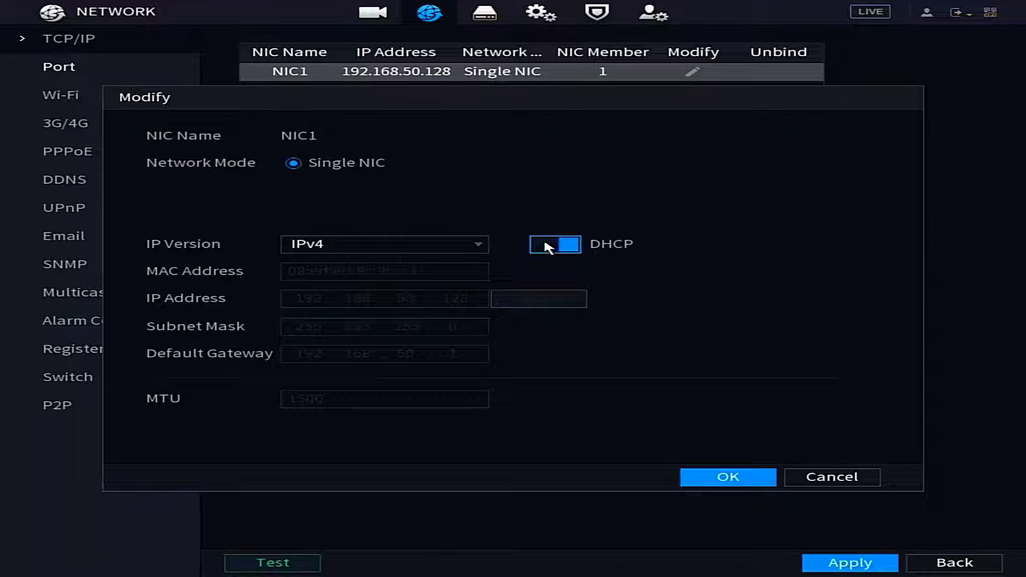
{"action": "left_click", "coordinate": [745, 476]}
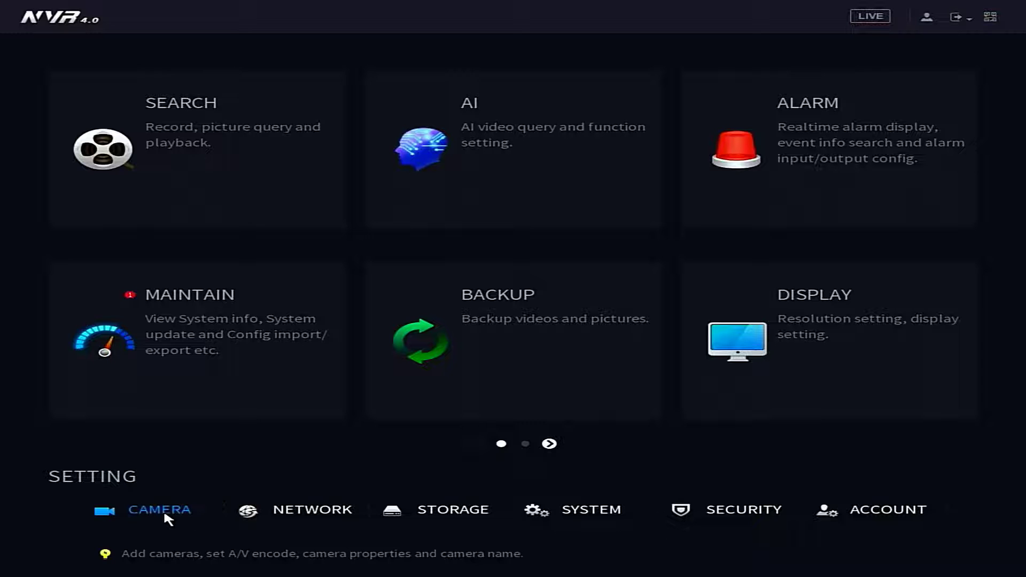
Tick both found cameras and add them as D2 (192.168.50.3) and D3 (192.168.50.4), selecting D2.
{"action": "left_click", "coordinate": [167, 516]}
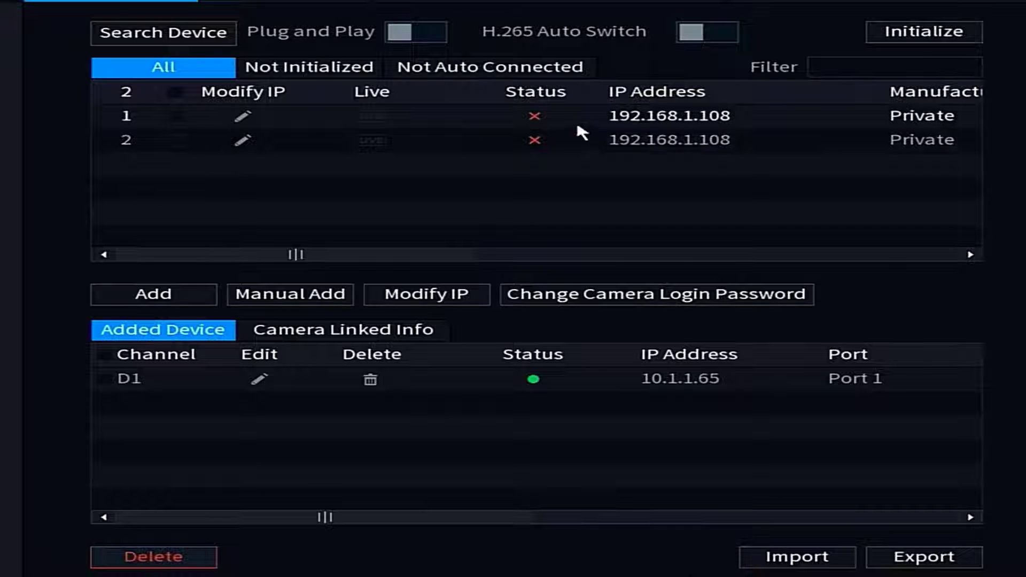
{"action": "left_click", "coordinate": [176, 116]}
{"action": "left_click", "coordinate": [176, 141]}
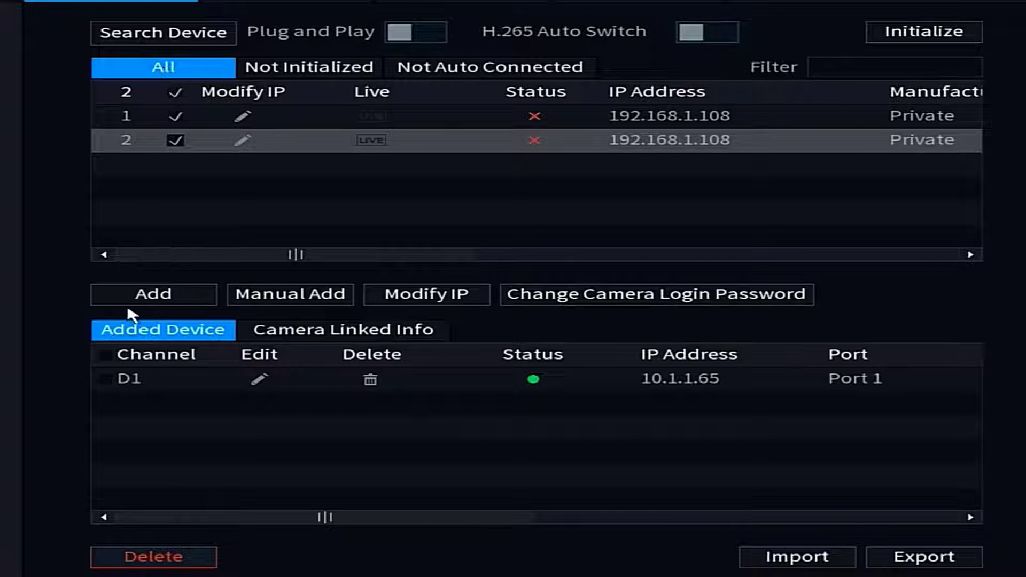
{"action": "left_click", "coordinate": [154, 293]}
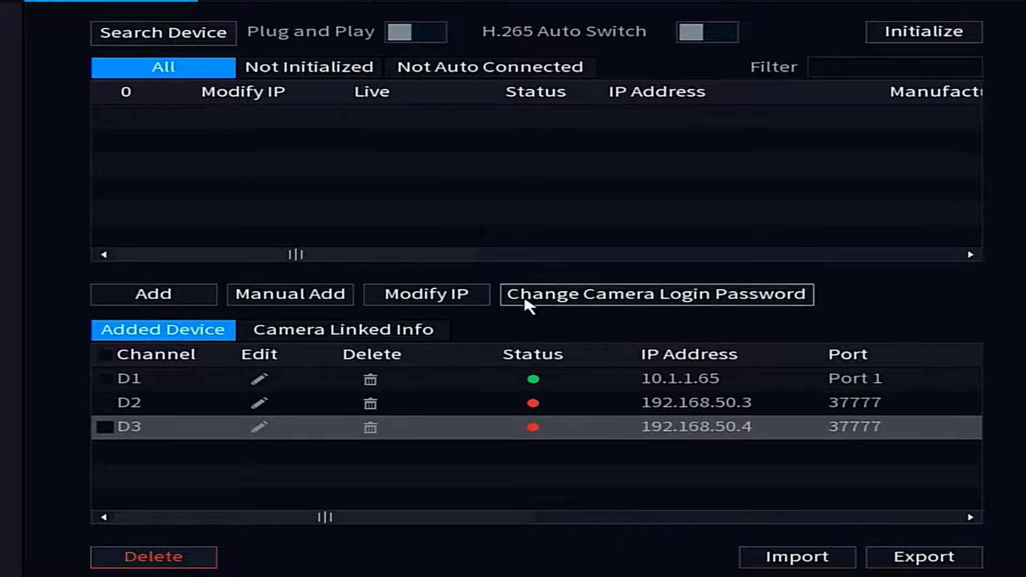
{"action": "left_click", "coordinate": [745, 403]}
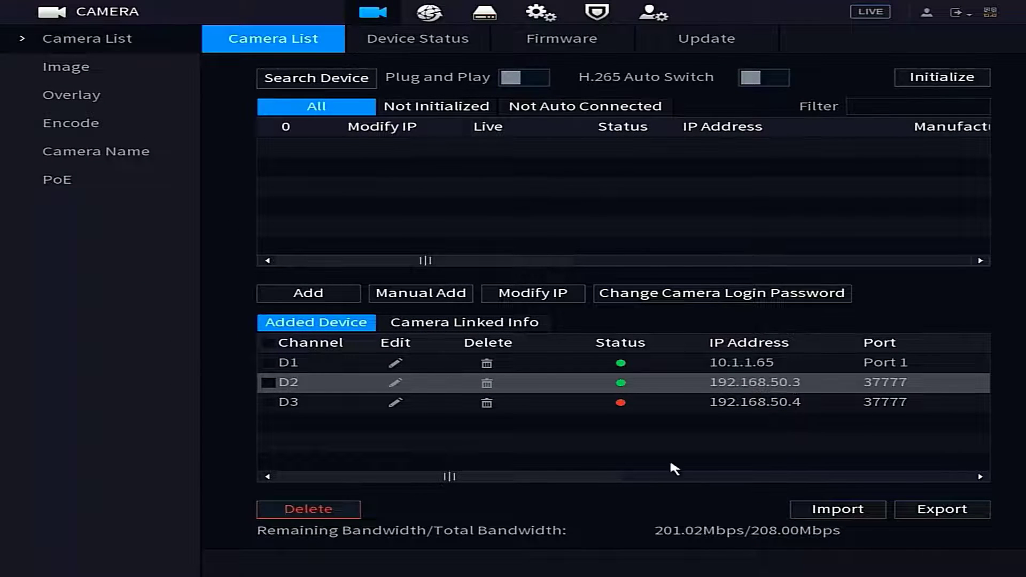
Check live view feeds for D2 and D3, then return to the Camera List via Main Menu.
{"action": "left_click", "coordinate": [66, 67]}
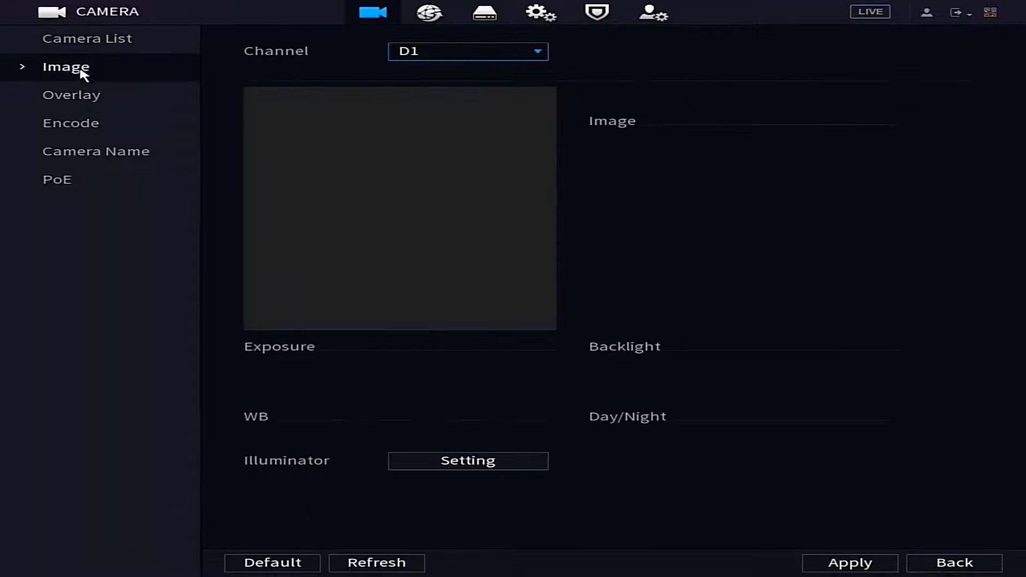
{"action": "left_click", "coordinate": [105, 38]}
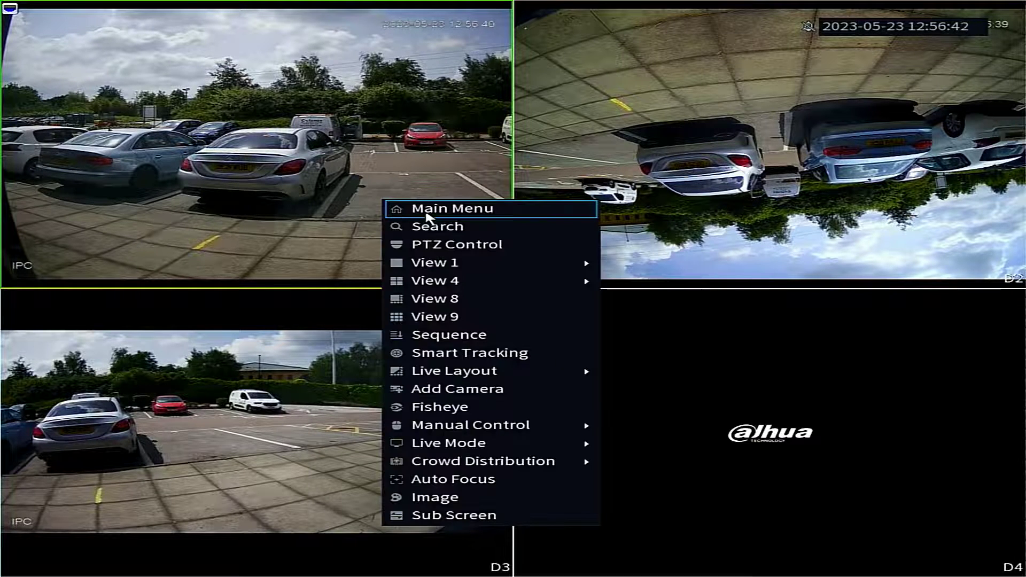
{"action": "left_click", "coordinate": [413, 214]}
{"action": "left_click", "coordinate": [146, 506]}
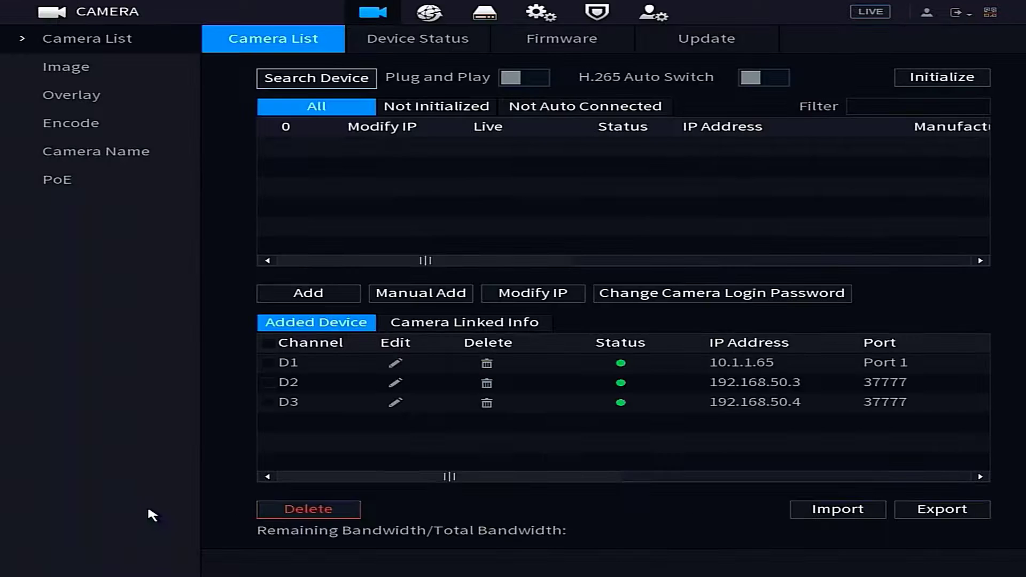
{"action": "left_click", "coordinate": [487, 383]}
{"action": "left_click", "coordinate": [482, 366]}
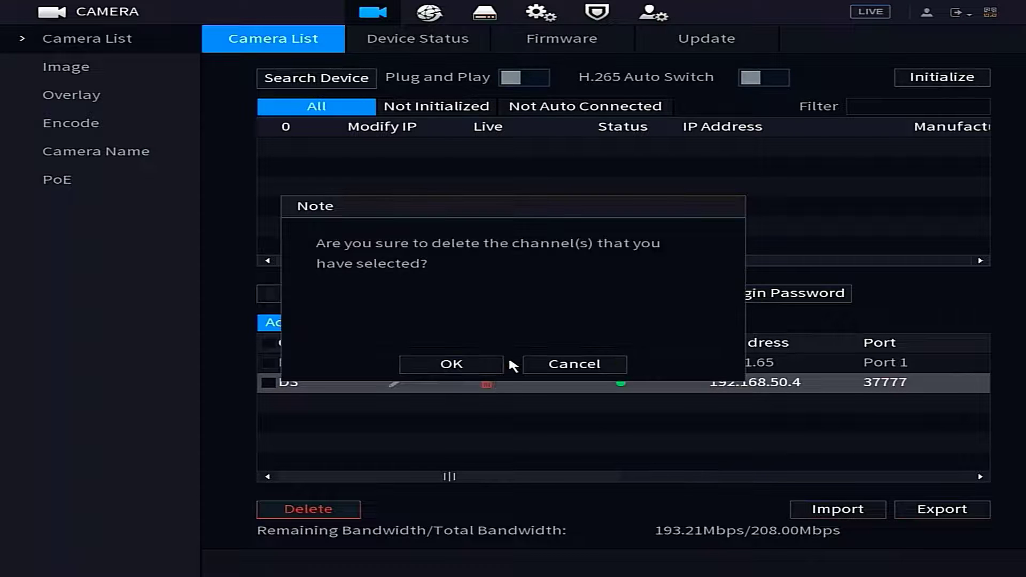
{"action": "left_click", "coordinate": [461, 364]}
{"action": "left_click", "coordinate": [321, 78]}
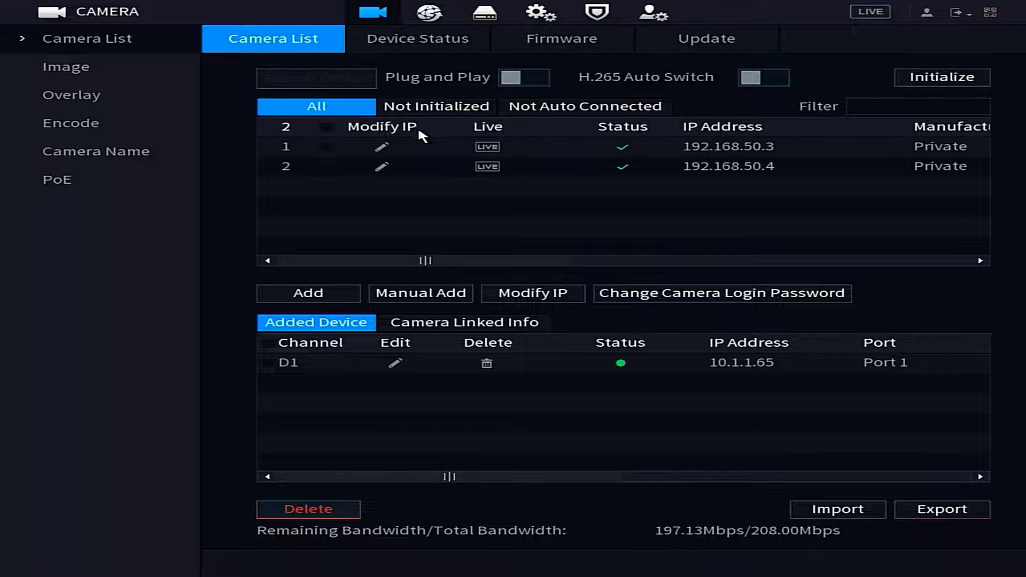
{"action": "left_click", "coordinate": [488, 147]}
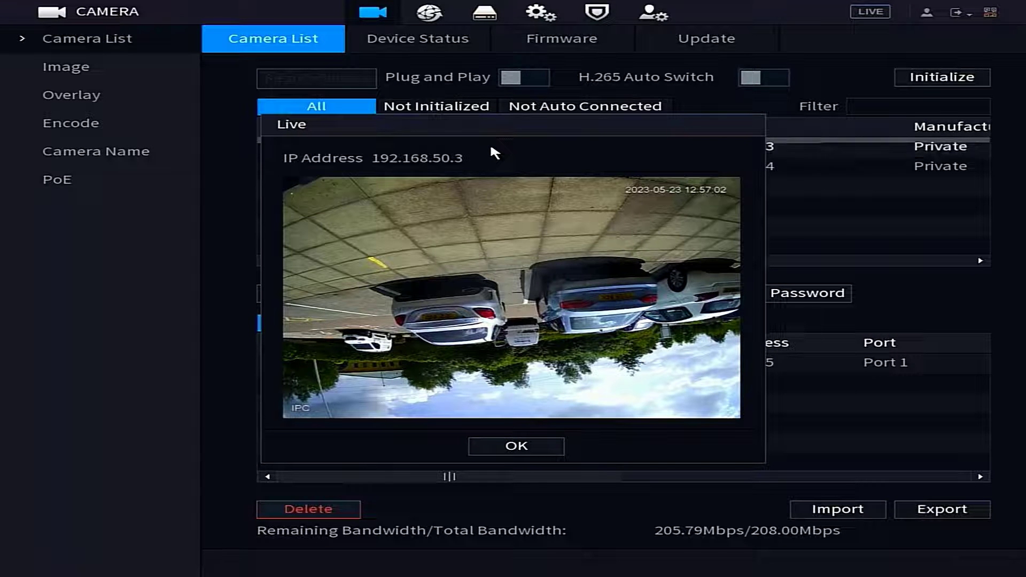
{"action": "left_click", "coordinate": [529, 450]}
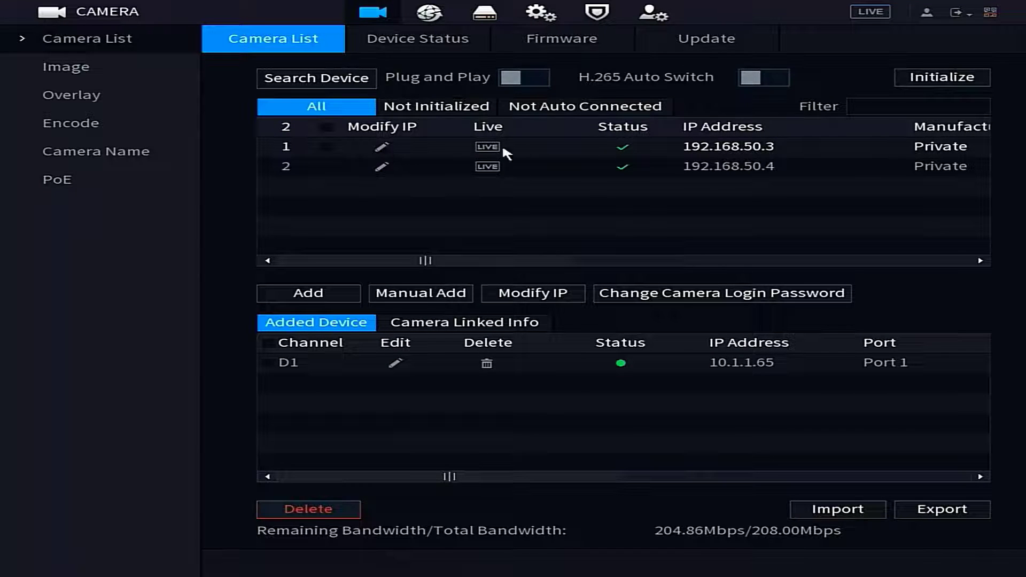
Set camera 1's address to 192.168.50.21 in Modify IP using the keypad and apply it.
{"action": "left_click", "coordinate": [381, 148]}
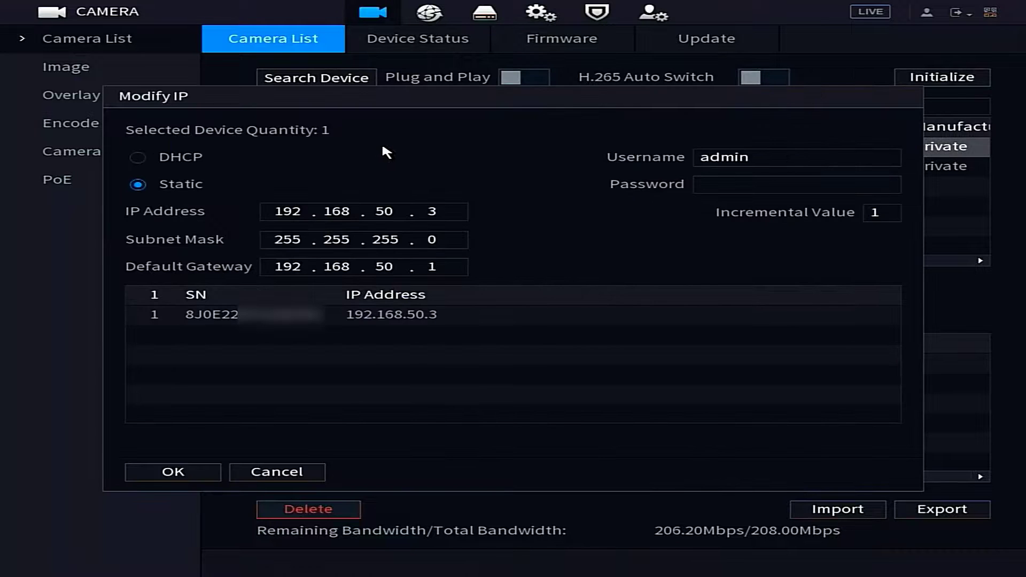
{"action": "left_click", "coordinate": [362, 241]}
{"action": "left_click", "coordinate": [401, 211]}
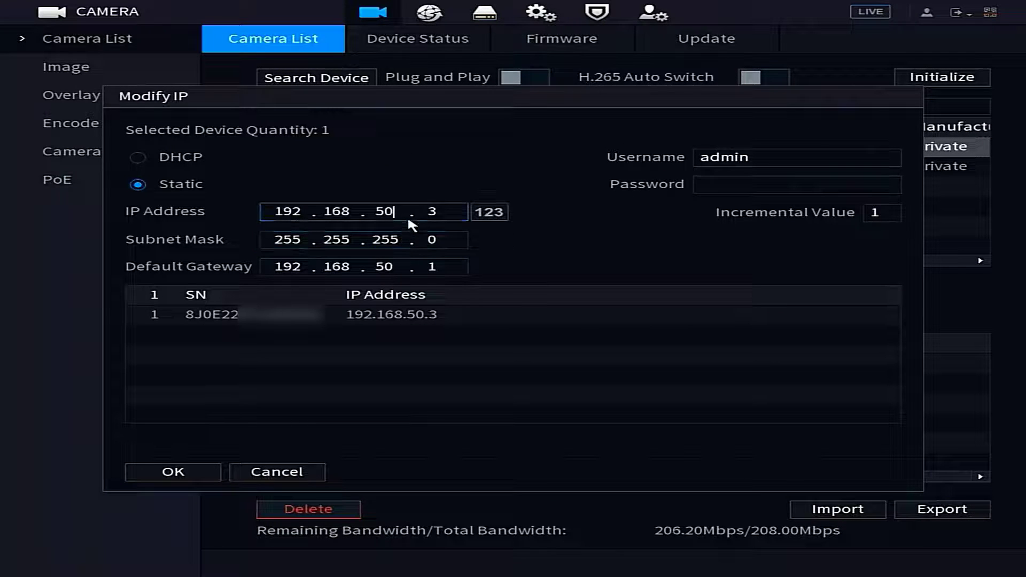
{"action": "left_click", "coordinate": [437, 215]}
{"action": "left_click", "coordinate": [481, 270]}
{"action": "left_click", "coordinate": [454, 229]}
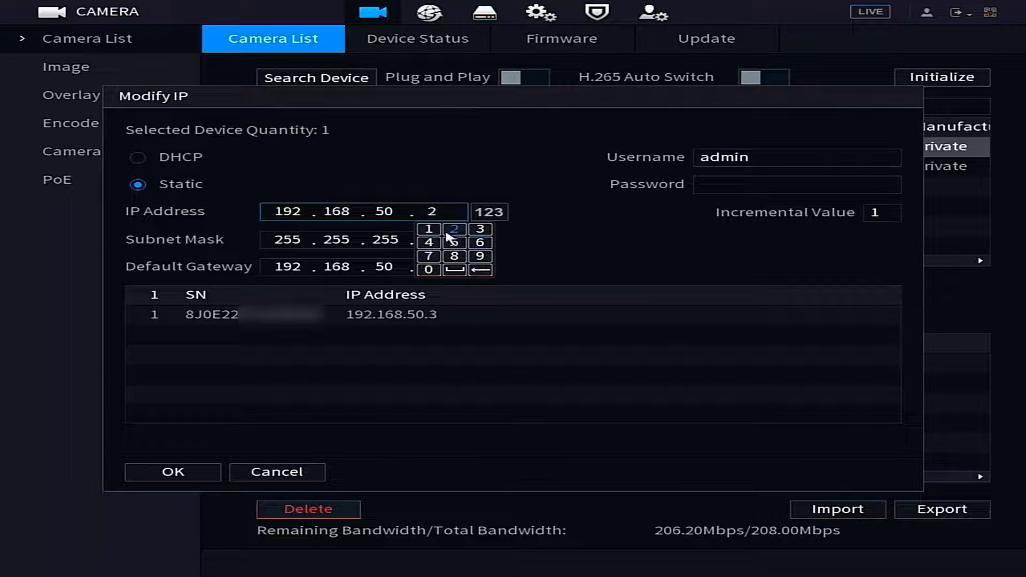
{"action": "left_click", "coordinate": [551, 247]}
{"action": "left_click", "coordinate": [407, 239]}
{"action": "left_click", "coordinate": [385, 271]}
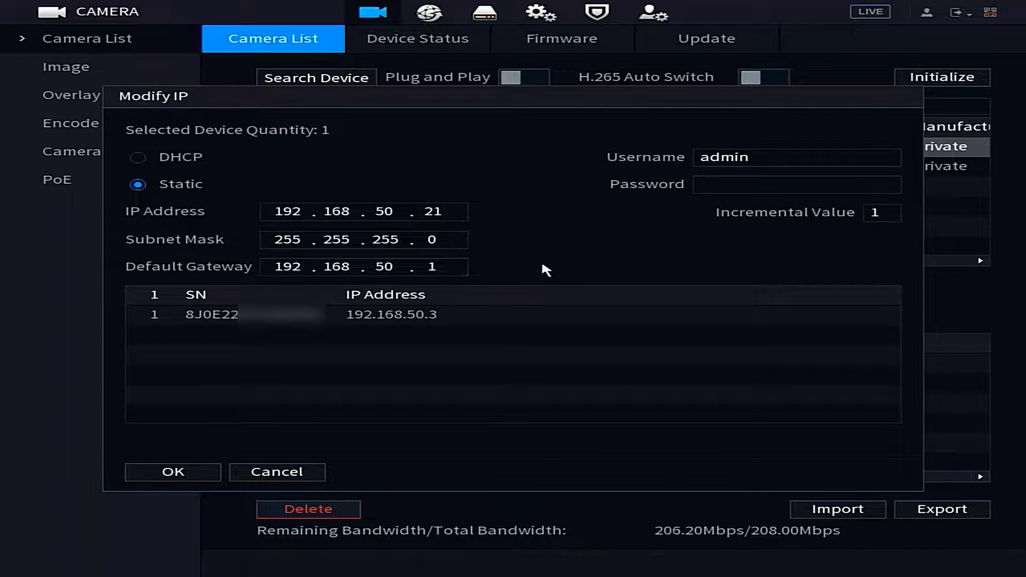
{"action": "left_click", "coordinate": [199, 476]}
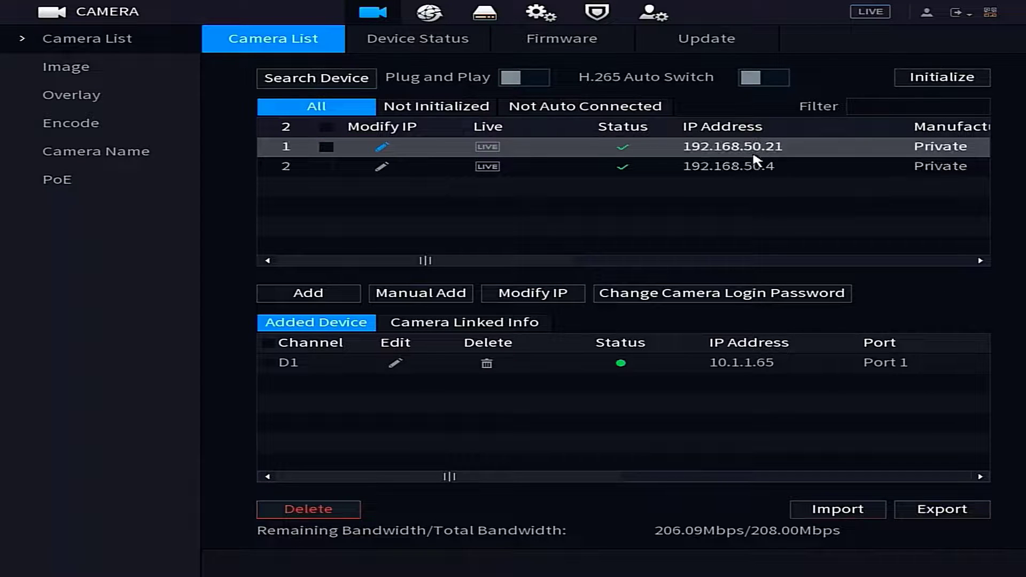
Set camera 2's address to 192.168.50.22 in Modify IP, enter the password and apply it.
{"action": "left_click", "coordinate": [381, 166]}
{"action": "left_click", "coordinate": [423, 266]}
{"action": "left_click", "coordinate": [444, 212]}
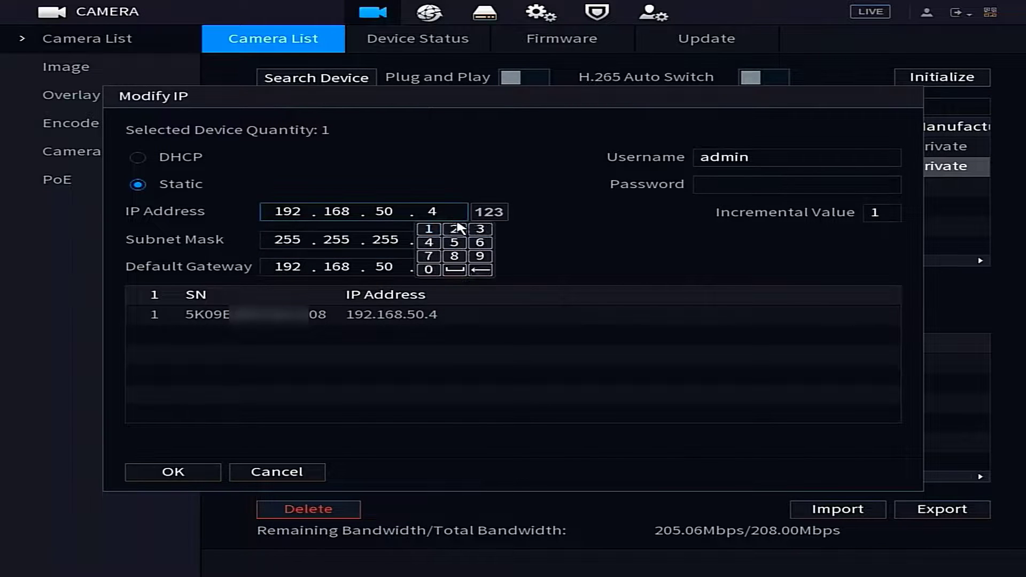
{"action": "left_click", "coordinate": [478, 270]}
{"action": "left_click", "coordinate": [478, 272]}
{"action": "left_click", "coordinate": [454, 230]}
{"action": "left_click", "coordinate": [589, 227]}
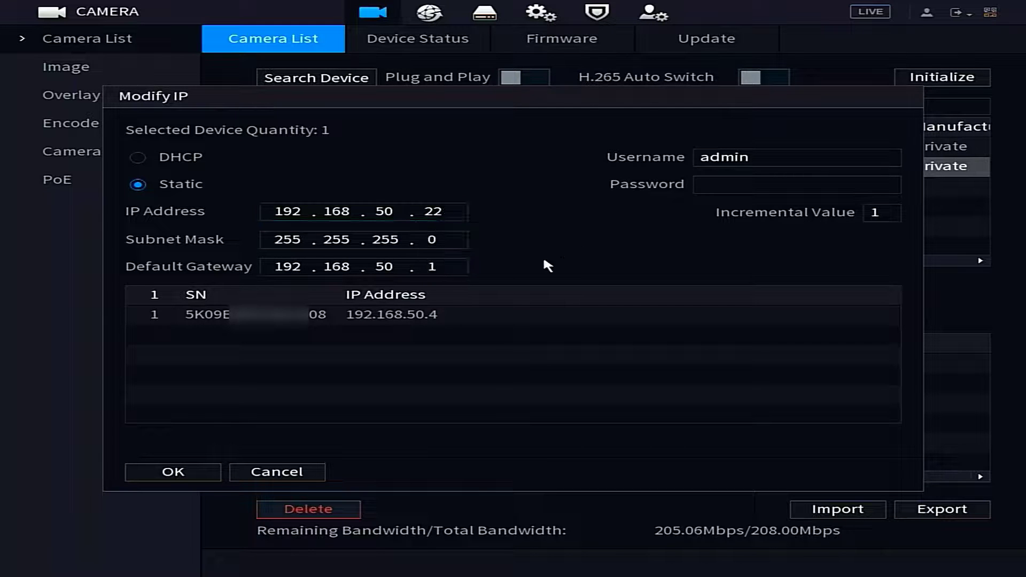
{"action": "left_click", "coordinate": [740, 184]}
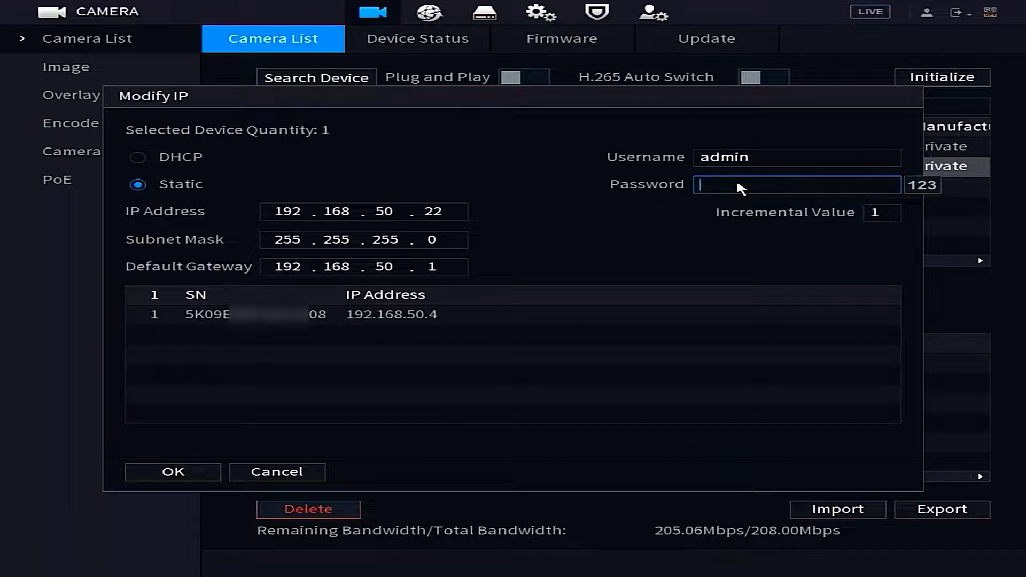
{"action": "left_click", "coordinate": [545, 285]}
{"action": "left_click", "coordinate": [192, 480]}
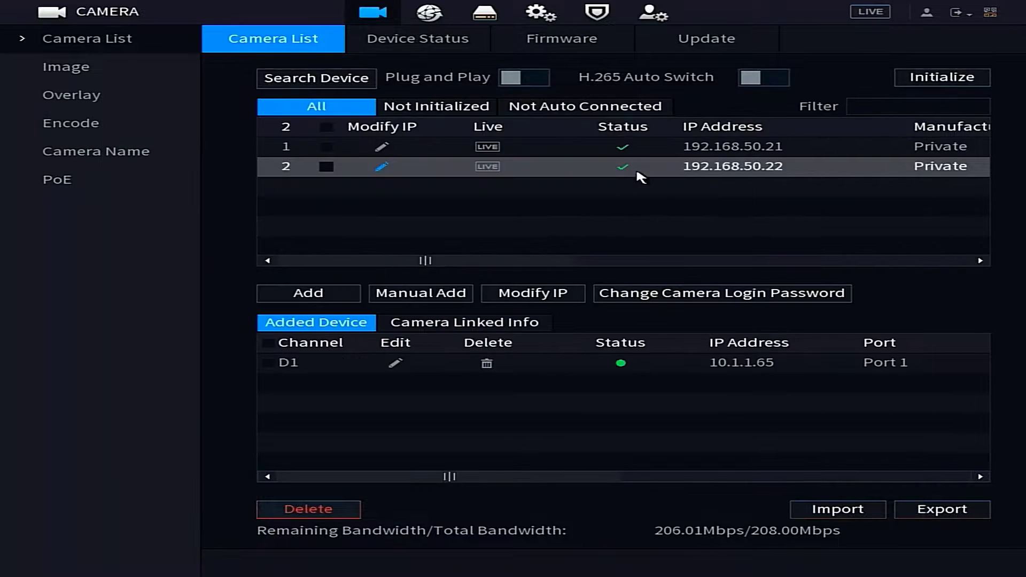
Add cameras 192.168.50.21 and 192.168.50.22 as channels, then return to the Main Menu from live view.
{"action": "left_click", "coordinate": [327, 146]}
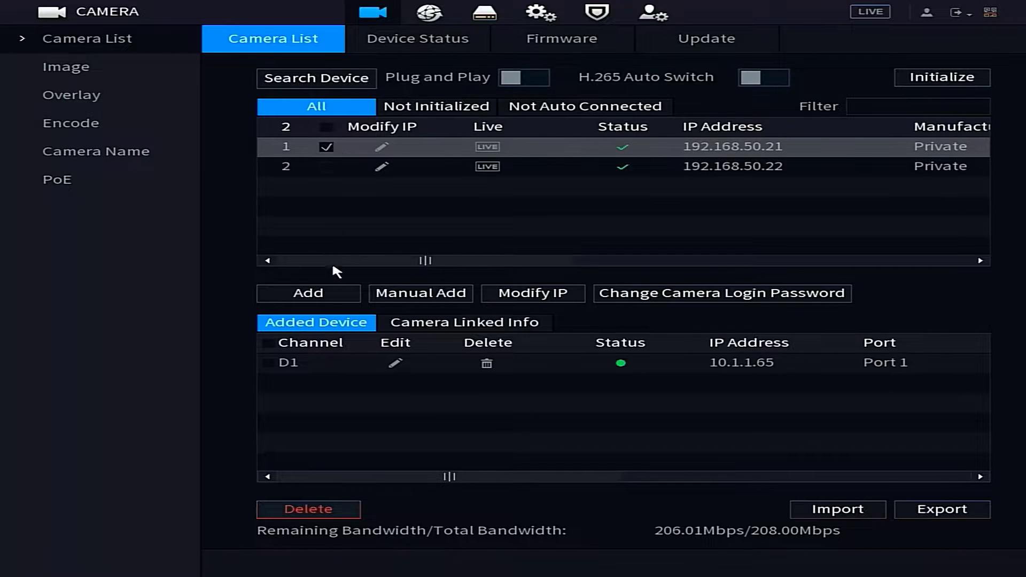
{"action": "left_click", "coordinate": [313, 293]}
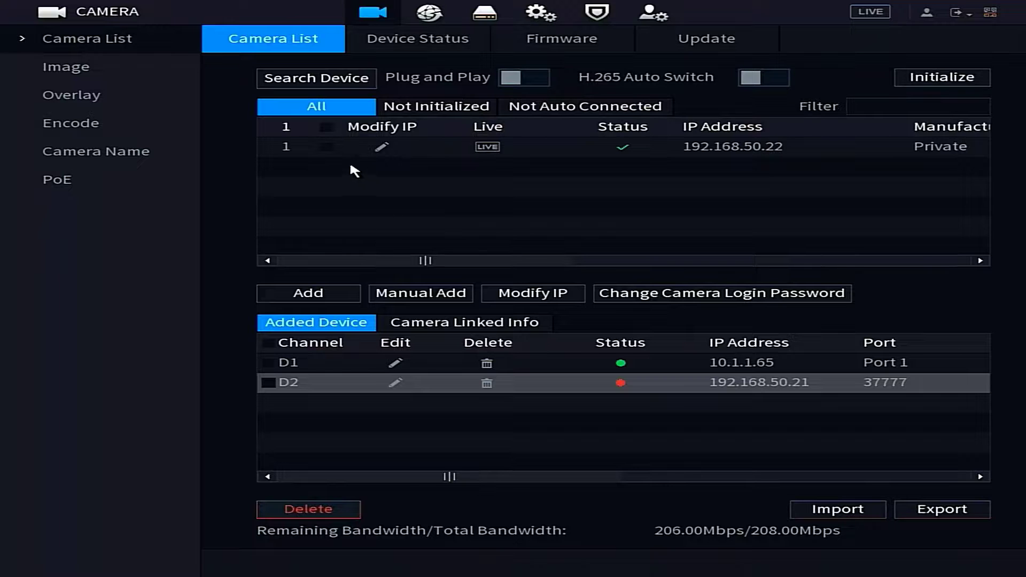
{"action": "left_click", "coordinate": [326, 147]}
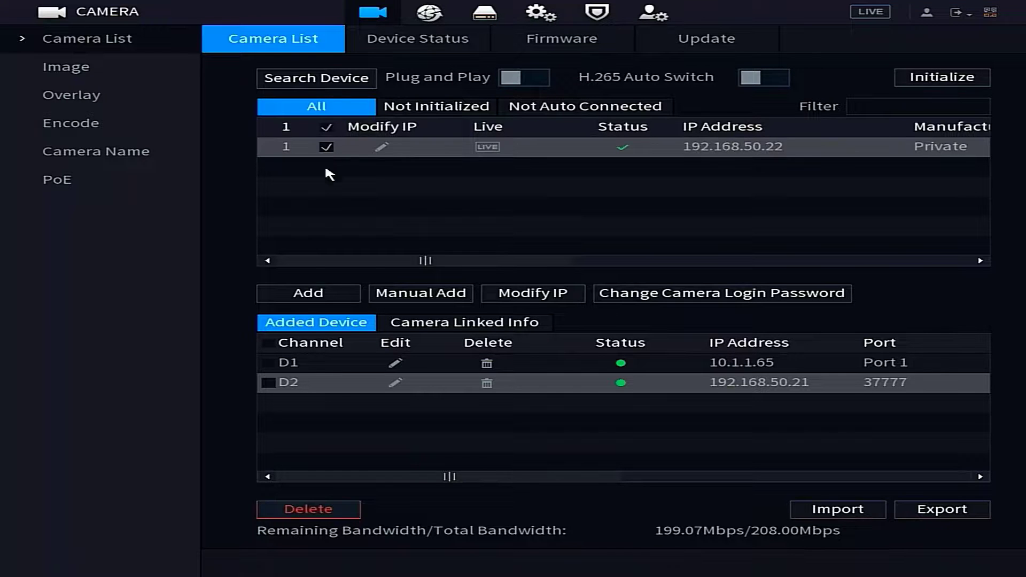
{"action": "left_click", "coordinate": [312, 293]}
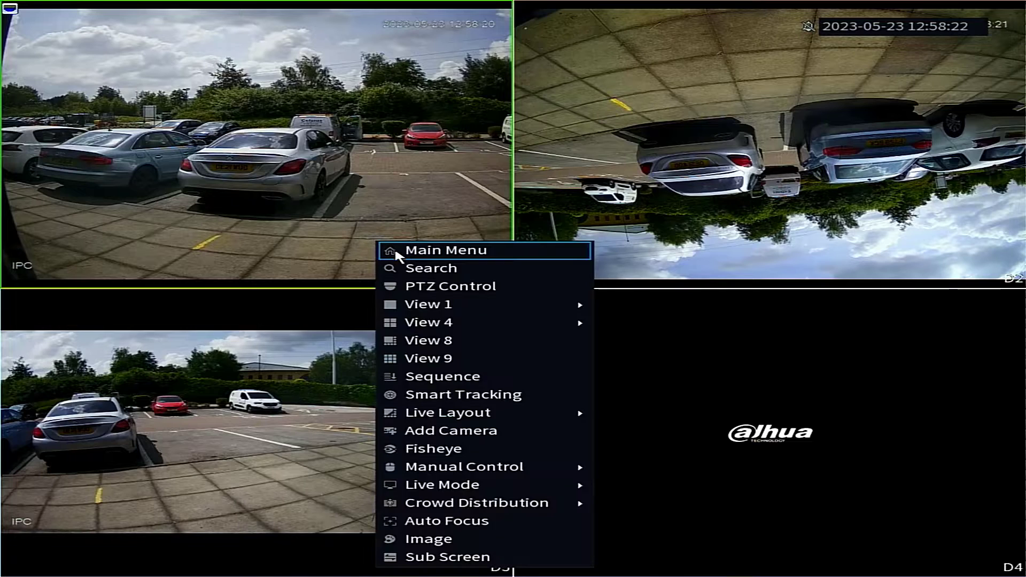
{"action": "left_click", "coordinate": [400, 246]}
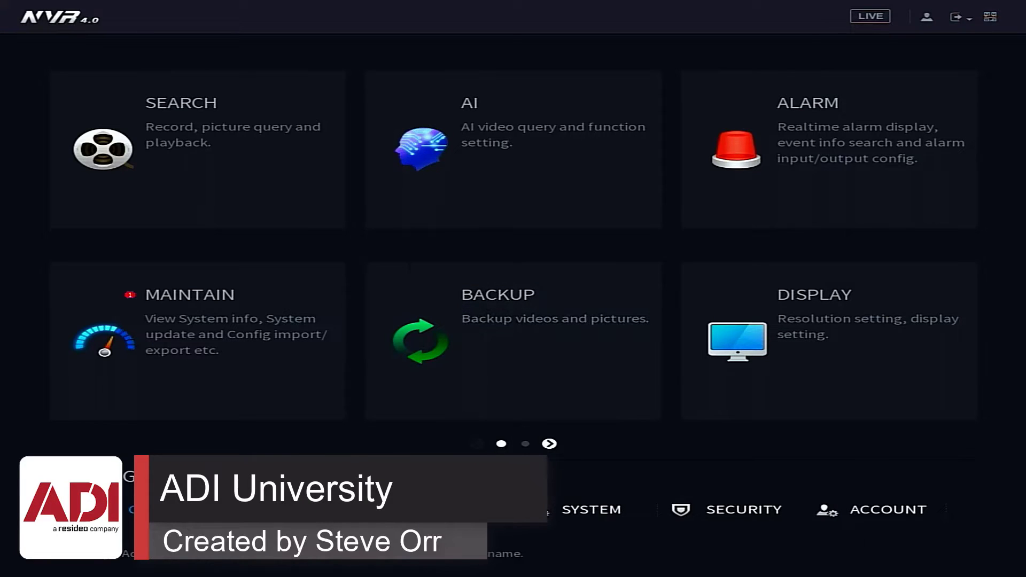